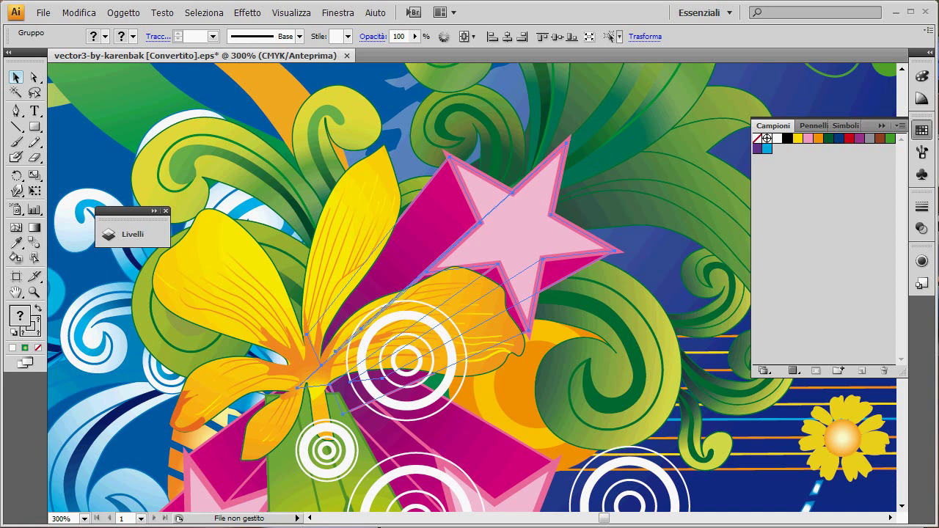
click(232, 276)
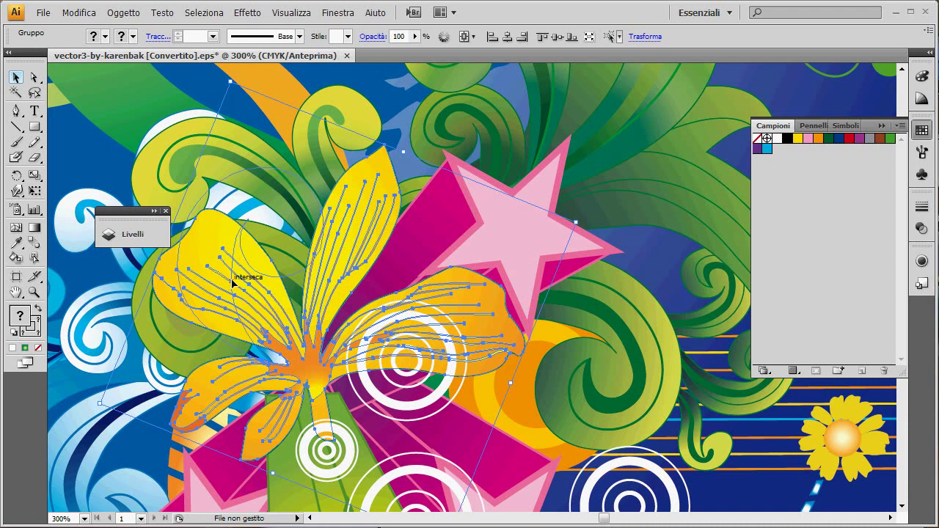
click(587, 257)
click(664, 195)
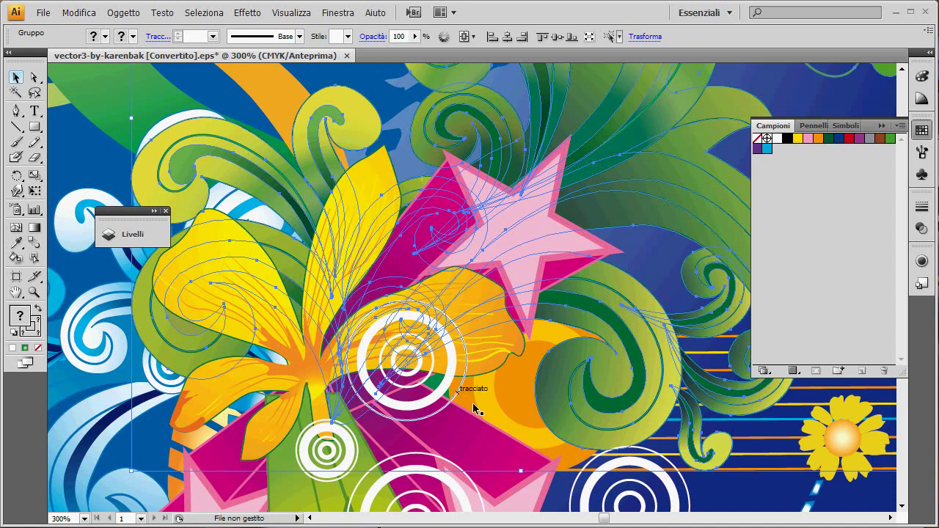
click(522, 427)
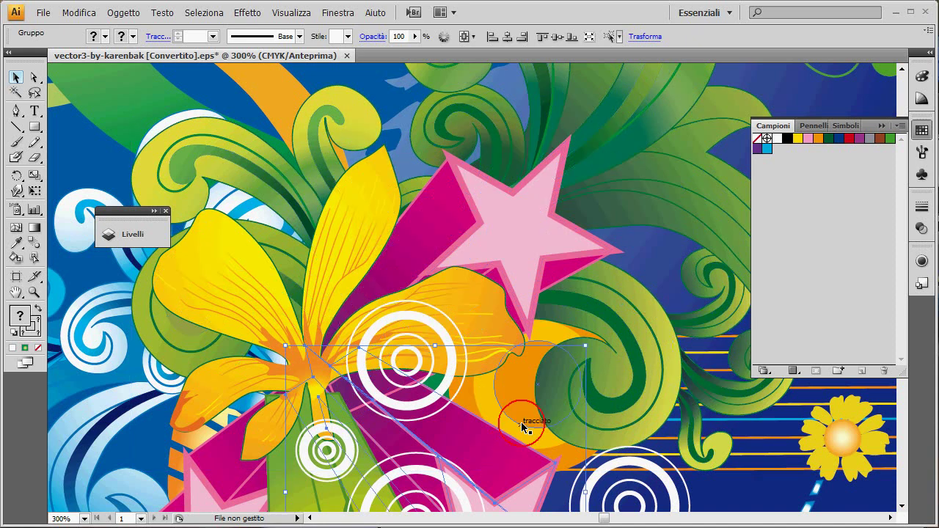
click(625, 404)
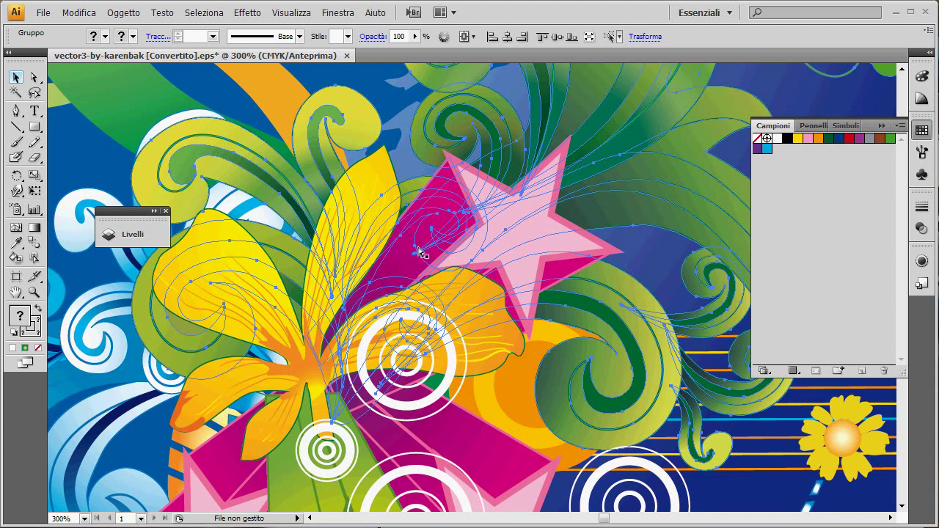
- Create a new blank A4 document (21 × 29.7 cm, CMYK) with Ctrl+N next to the floral file
key(ctrl+n)
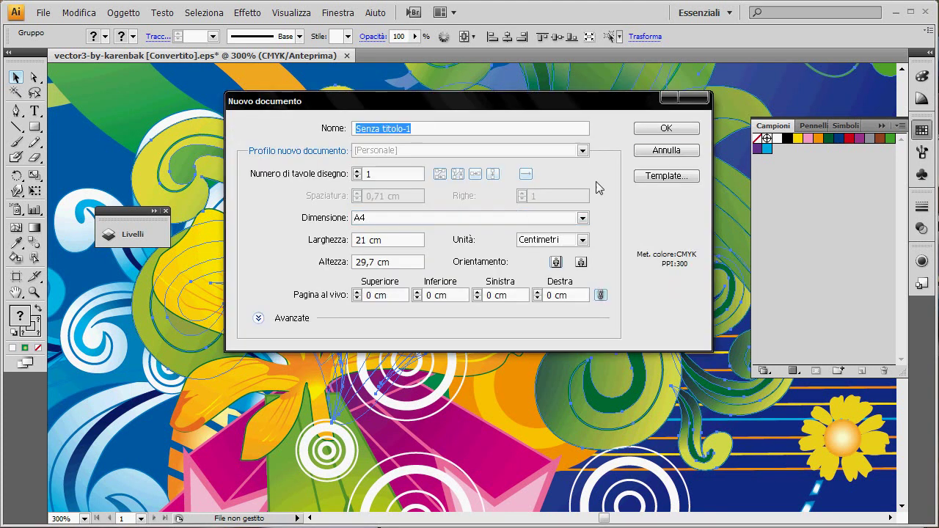
click(673, 134)
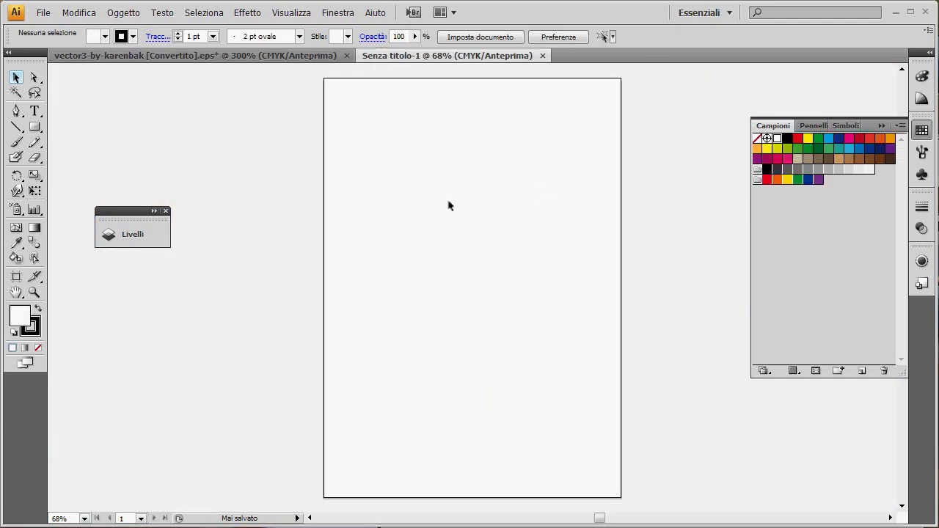
drag(474, 178, 394, 184)
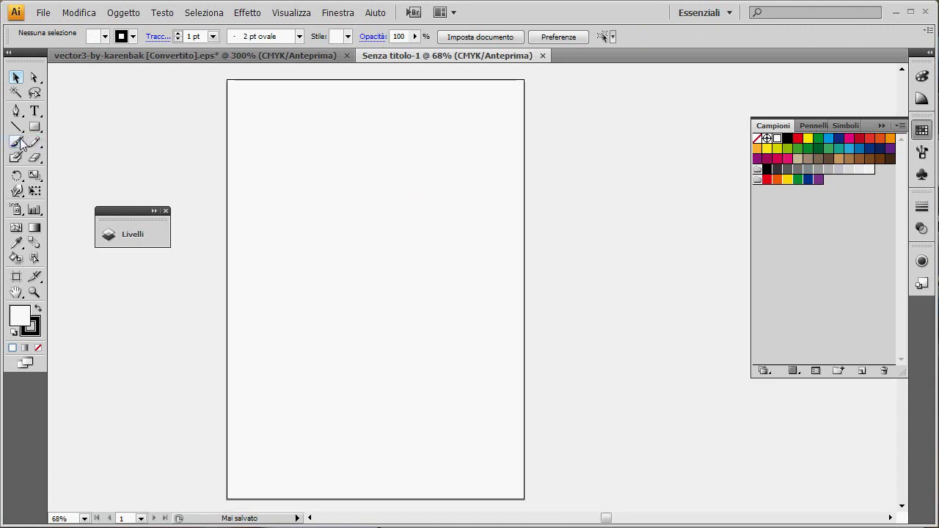
- Choose the Pen tool and zoom the artboard to 150% on its upper part
click(16, 111)
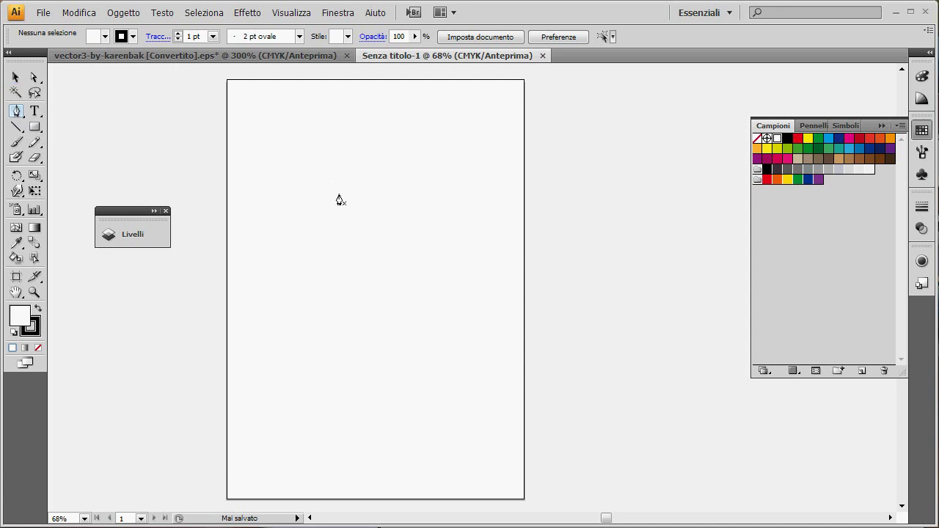
ctrl+click(339, 195)
drag(538, 279, 269, 165)
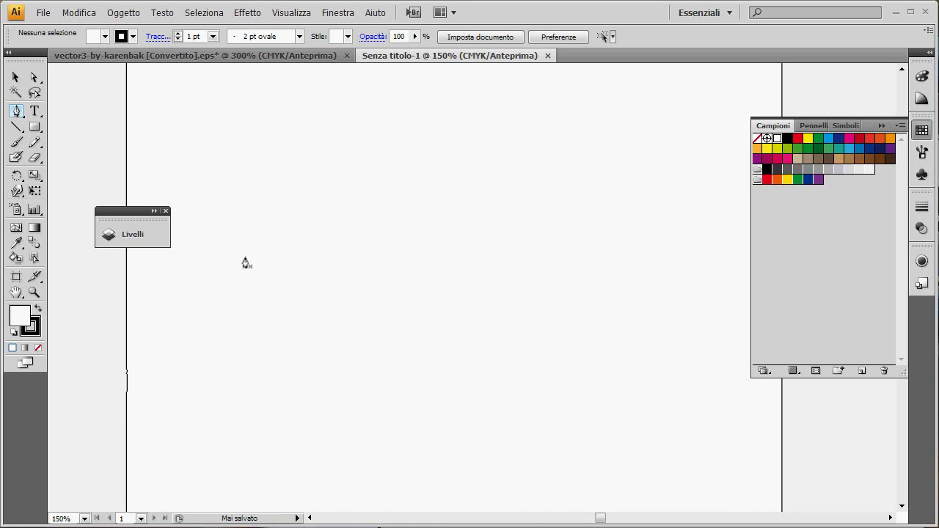
- Place ten straight corner points, including a left-side notch, and close the polygon at its start
drag(253, 240, 341, 156)
click(496, 183)
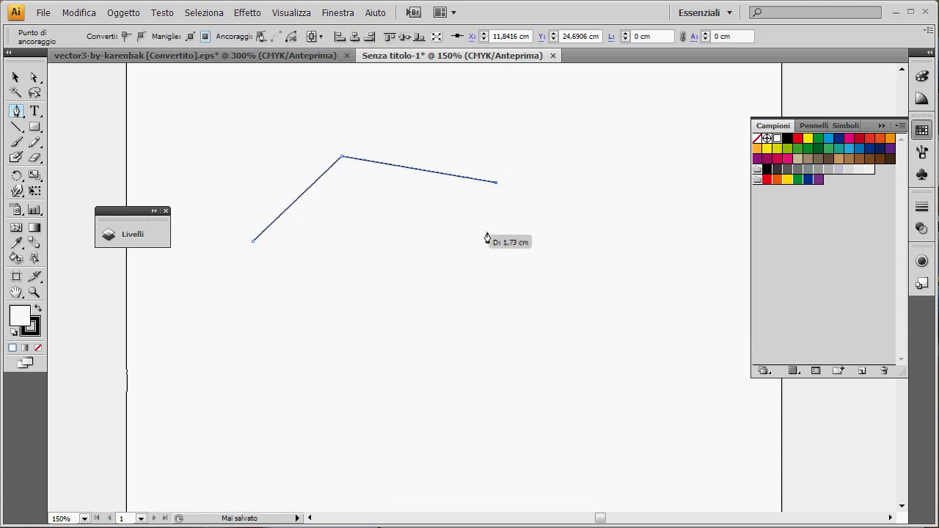
click(449, 259)
click(598, 245)
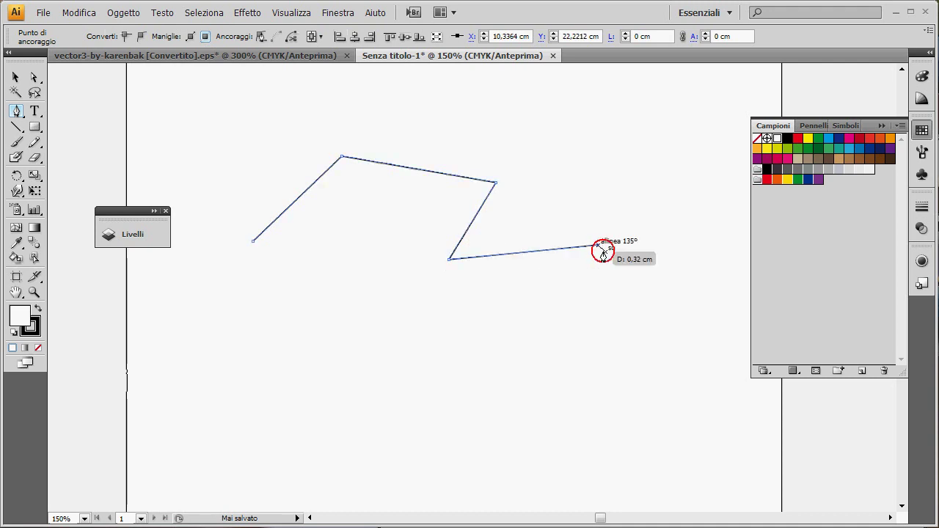
click(598, 362)
click(353, 374)
click(275, 313)
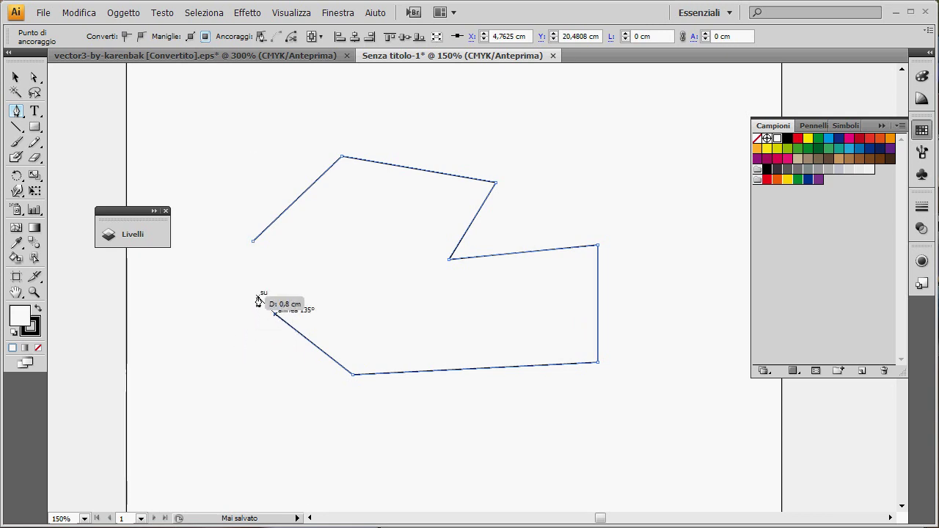
click(359, 294)
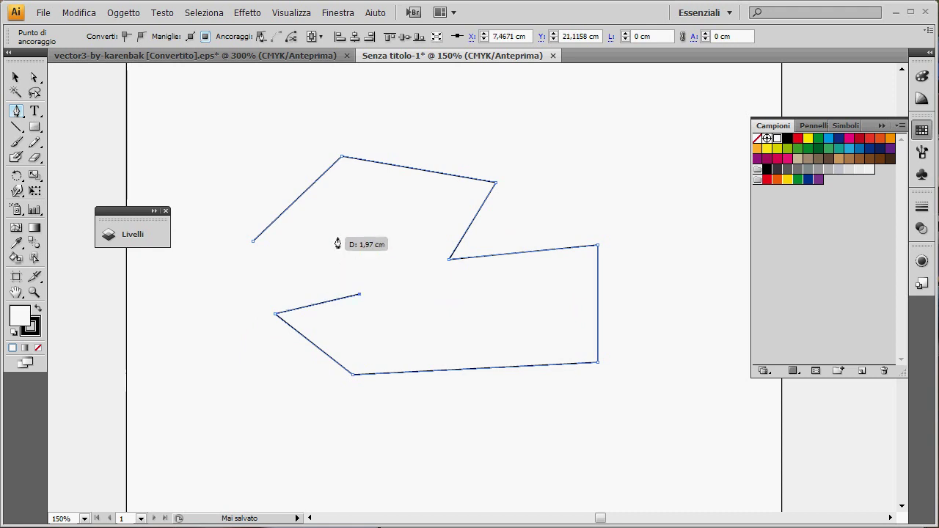
click(344, 242)
click(253, 266)
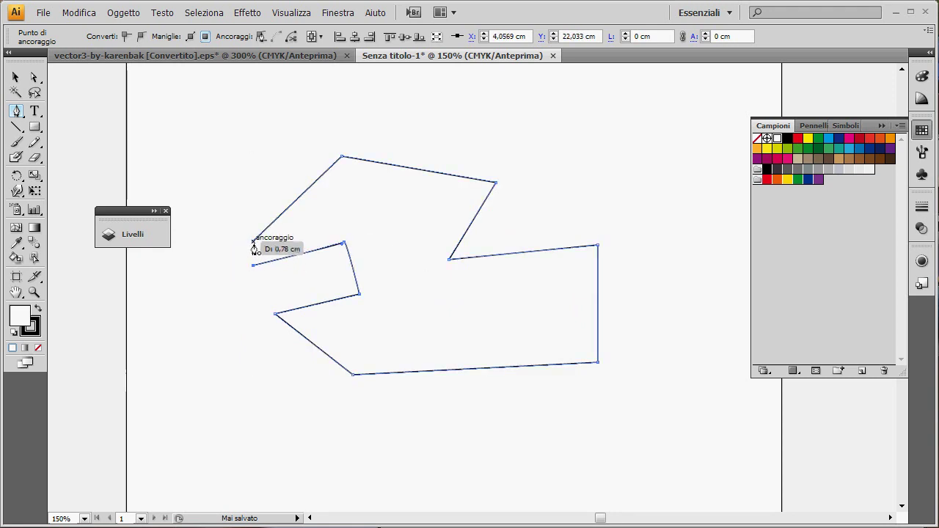
click(253, 241)
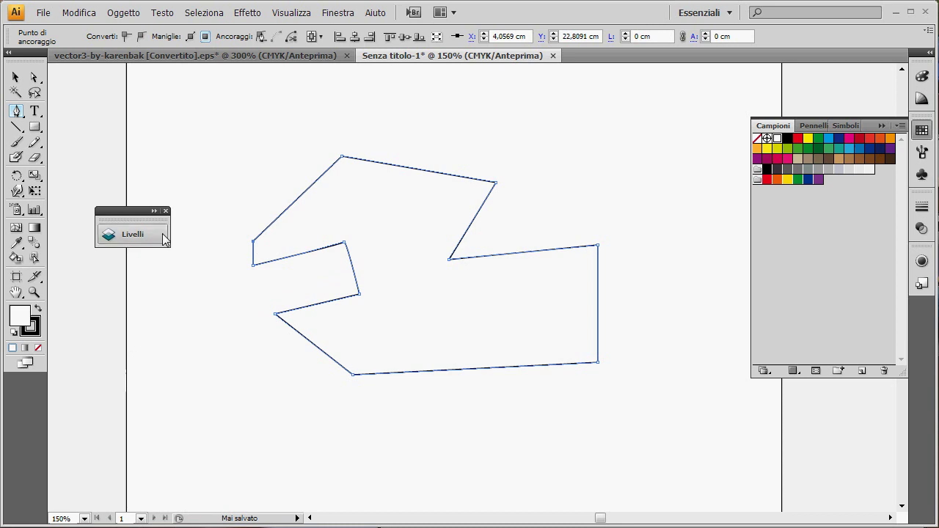
- Move the polygon into position with the Selection tool and enlarge it from its bottom-right corner
click(16, 79)
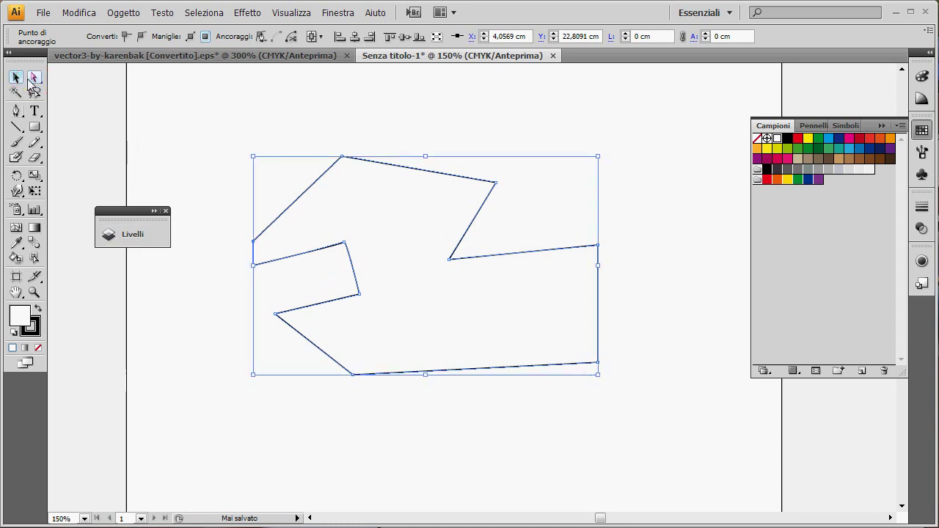
drag(357, 272, 394, 281)
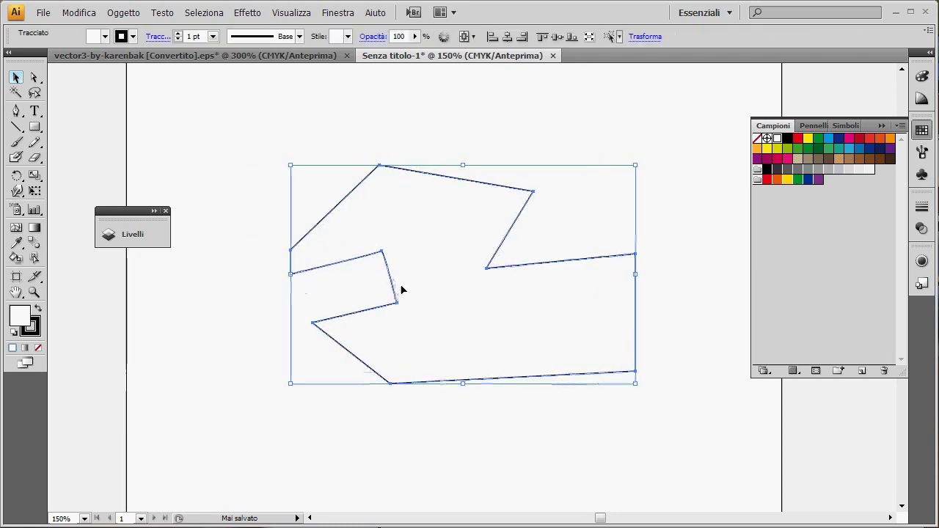
drag(394, 292, 380, 292)
click(418, 140)
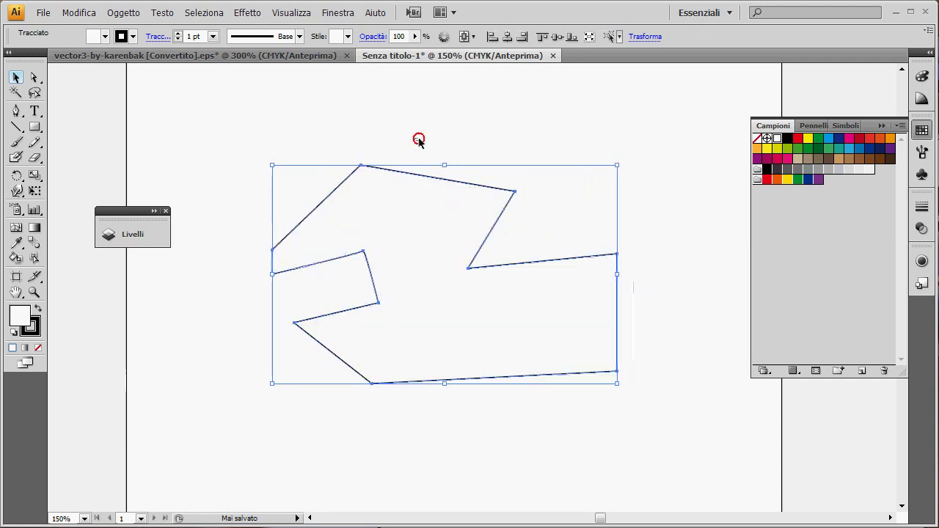
drag(497, 270, 545, 245)
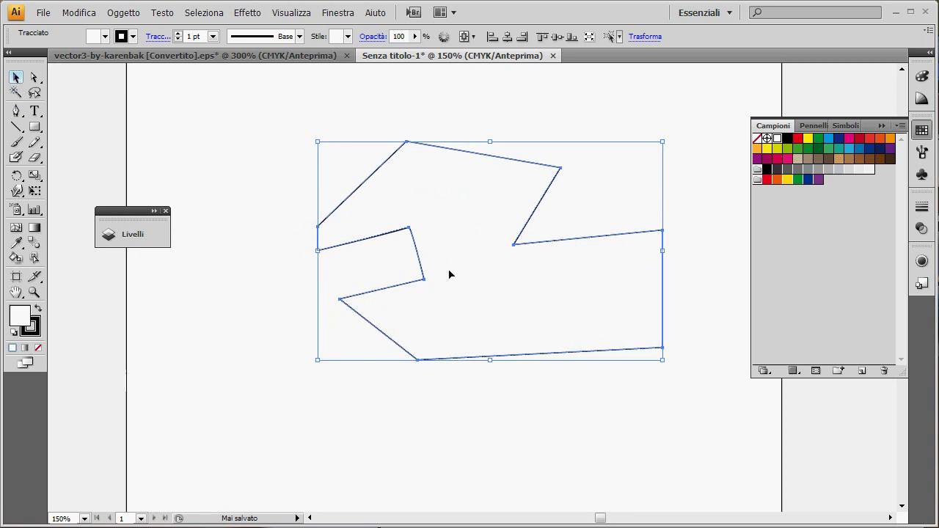
drag(418, 272, 379, 281)
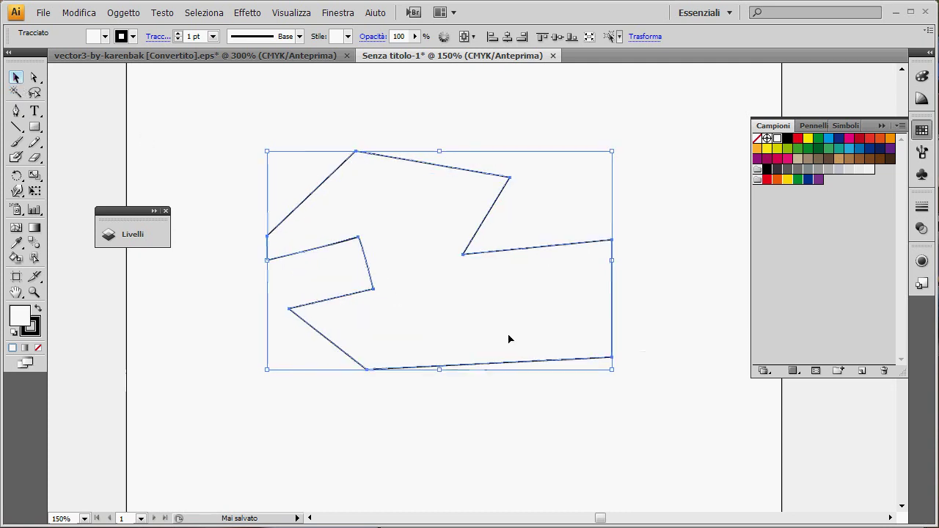
drag(613, 369, 645, 455)
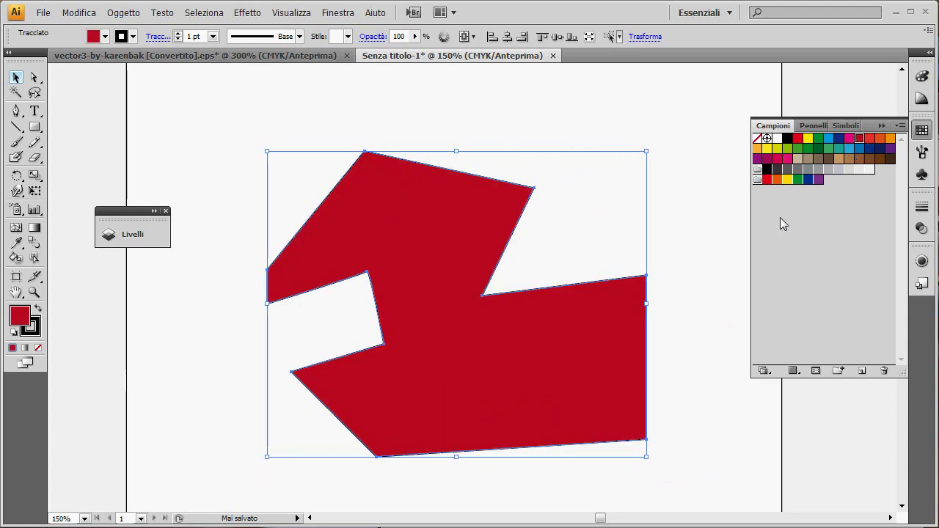
- Set the polygon's stroke weight to 6 pt and its colour to dark green
click(33, 328)
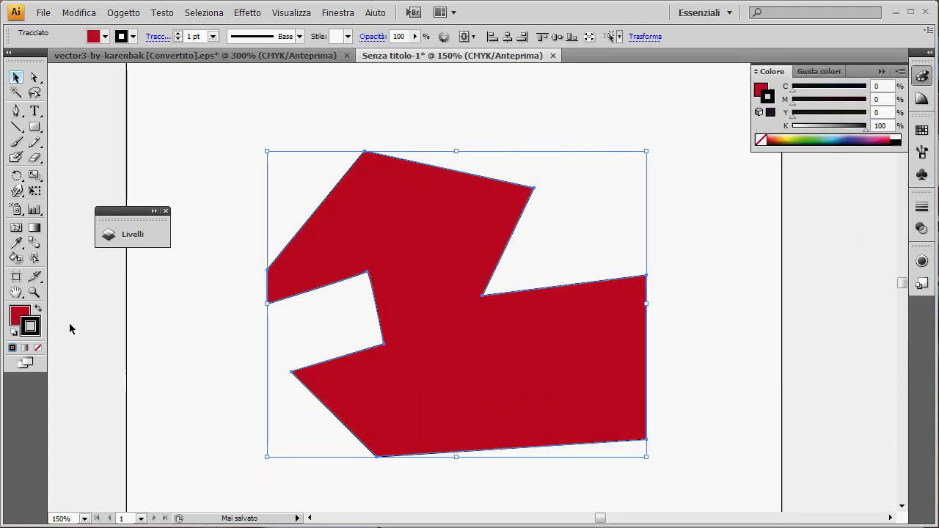
click(783, 138)
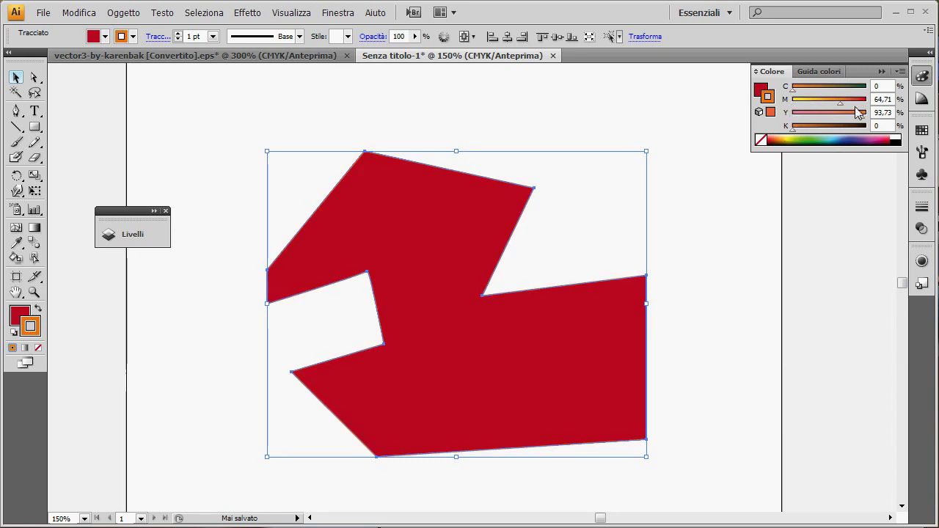
drag(839, 102, 854, 103)
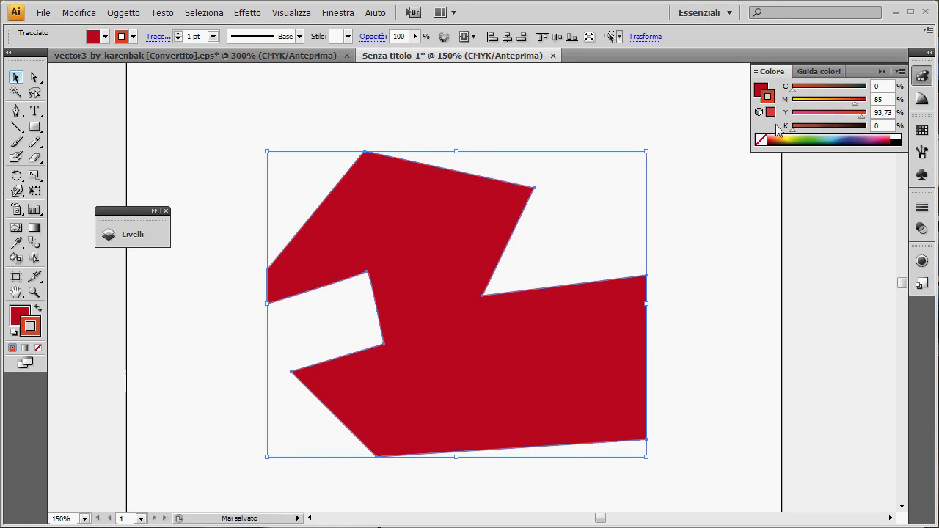
click(178, 34)
click(177, 34)
click(178, 33)
click(177, 34)
click(178, 33)
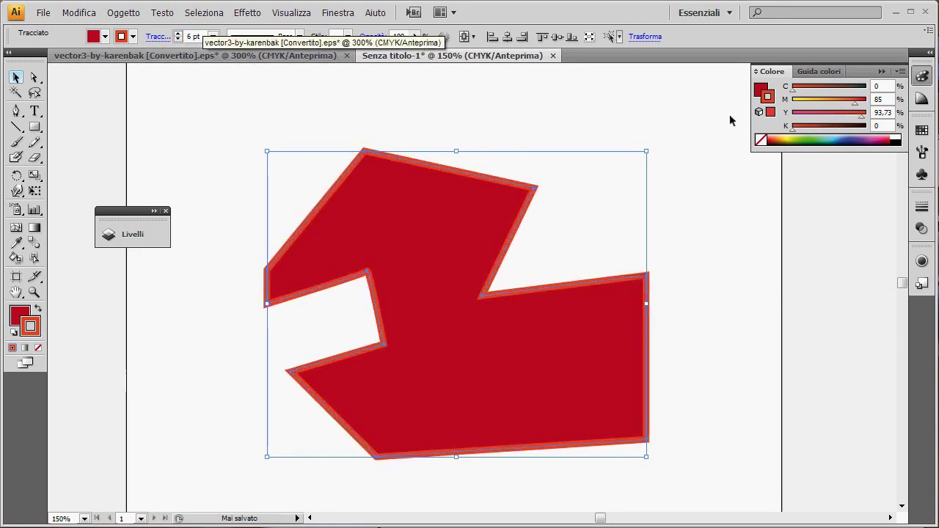
click(821, 113)
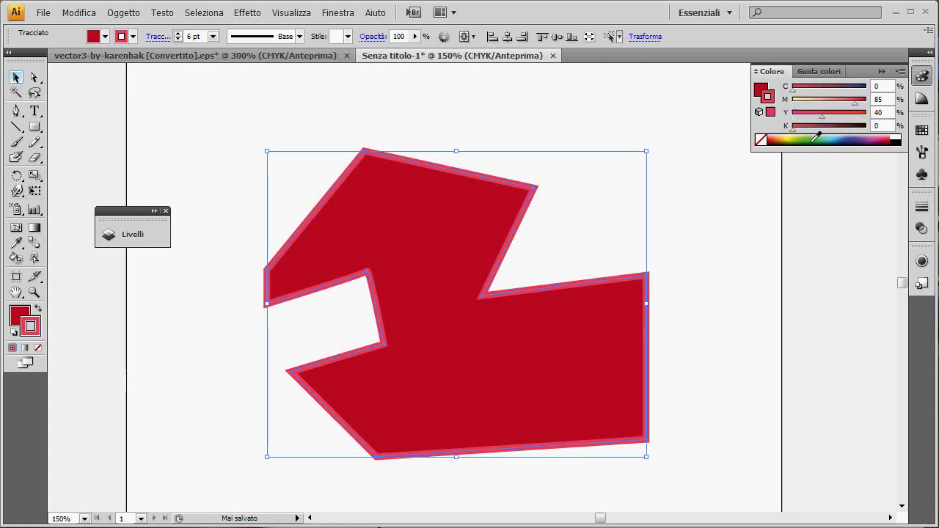
click(816, 137)
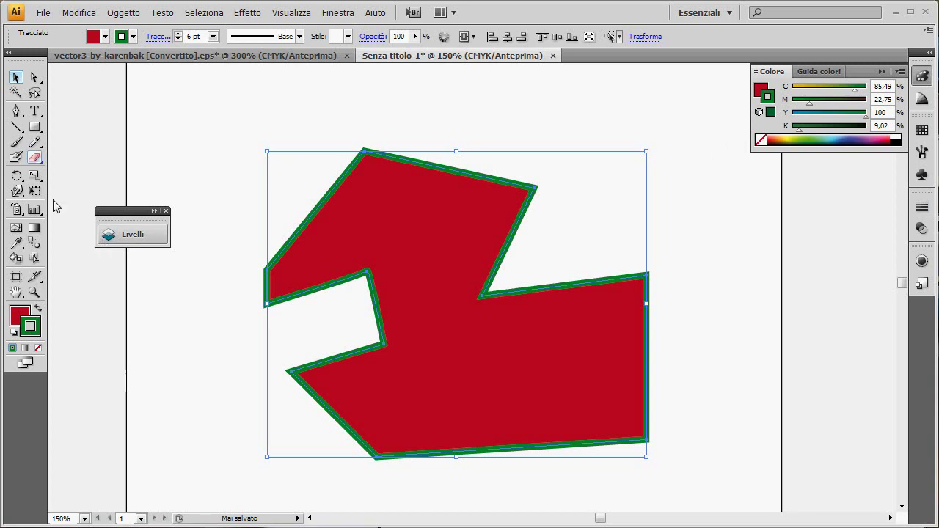
click(104, 36)
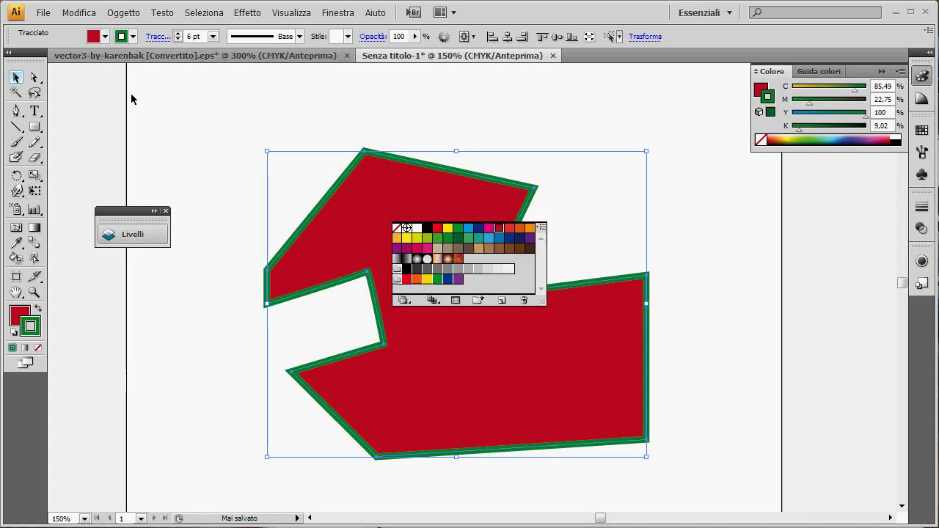
- Apply the brown radial gradient swatch as fill and a crimson stroke, then deselect
click(447, 227)
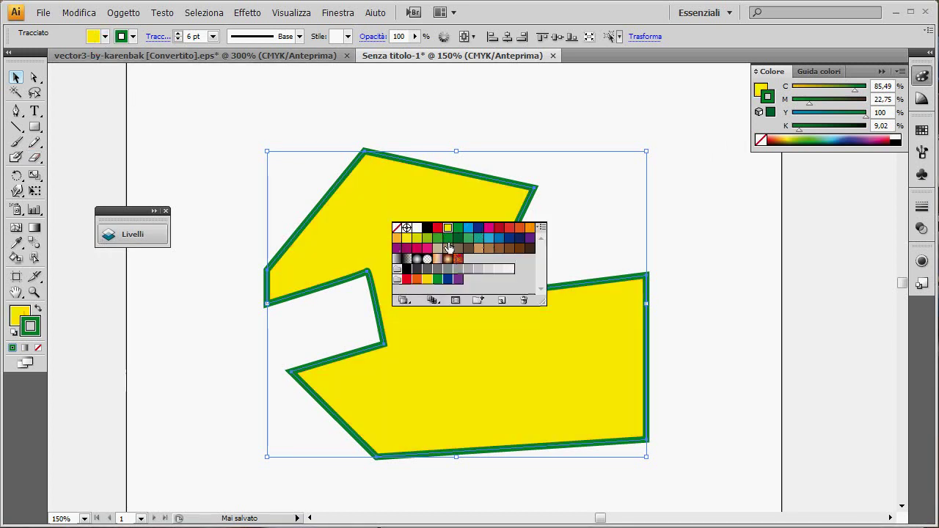
click(499, 237)
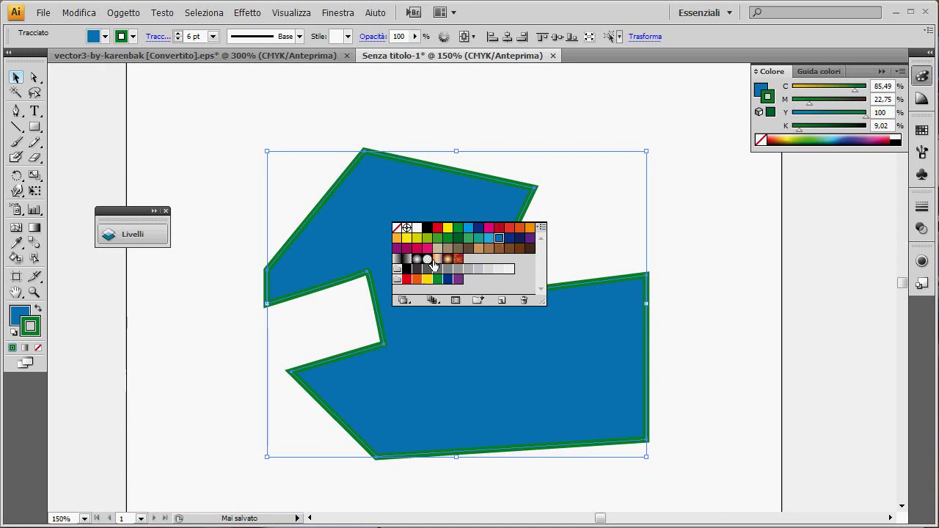
click(447, 259)
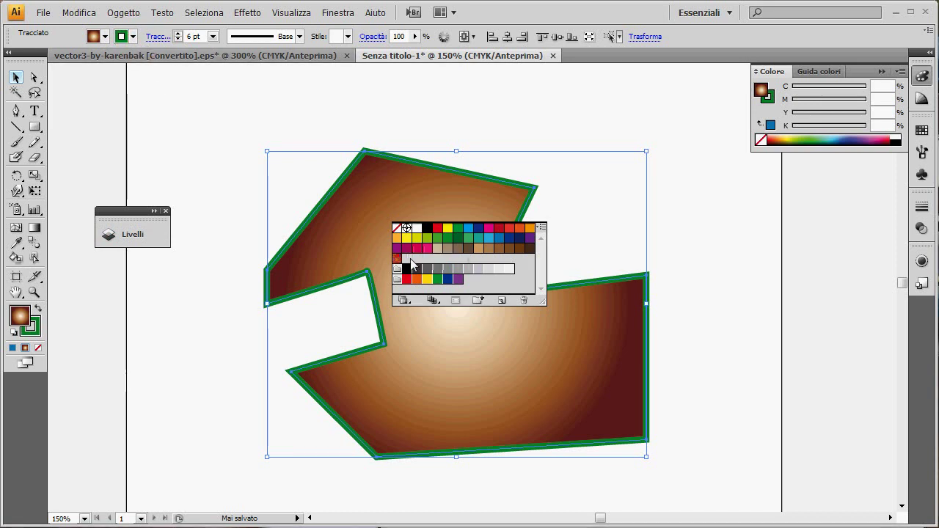
click(499, 228)
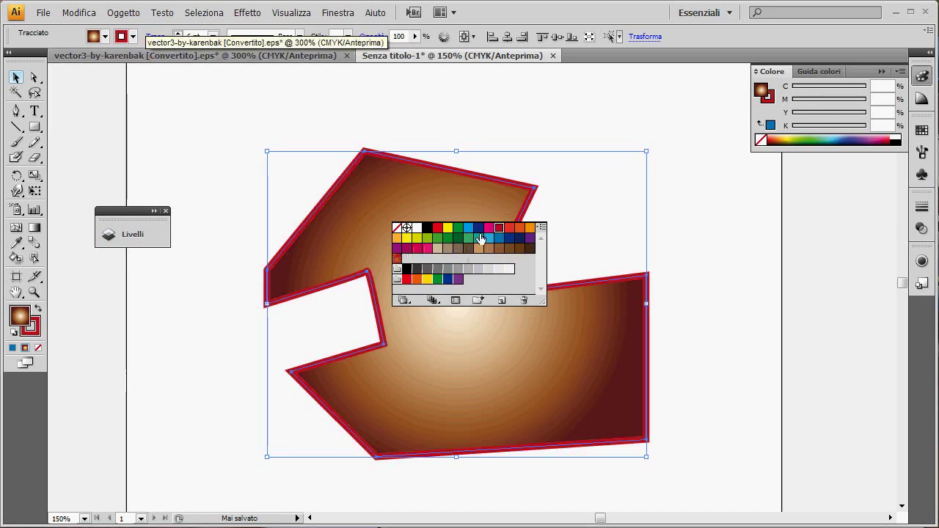
click(198, 131)
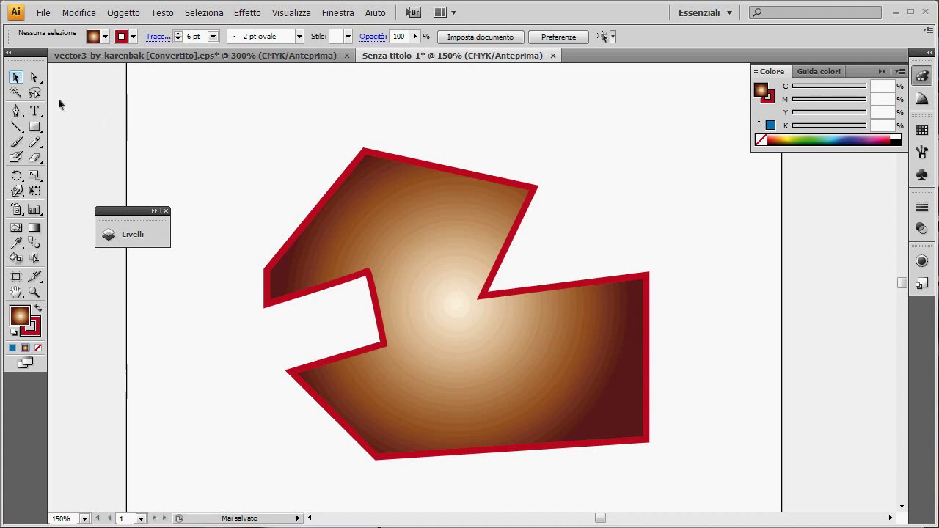
- With Direct Selection, drag the polygon's top, right and notch anchor points to new positions
click(36, 79)
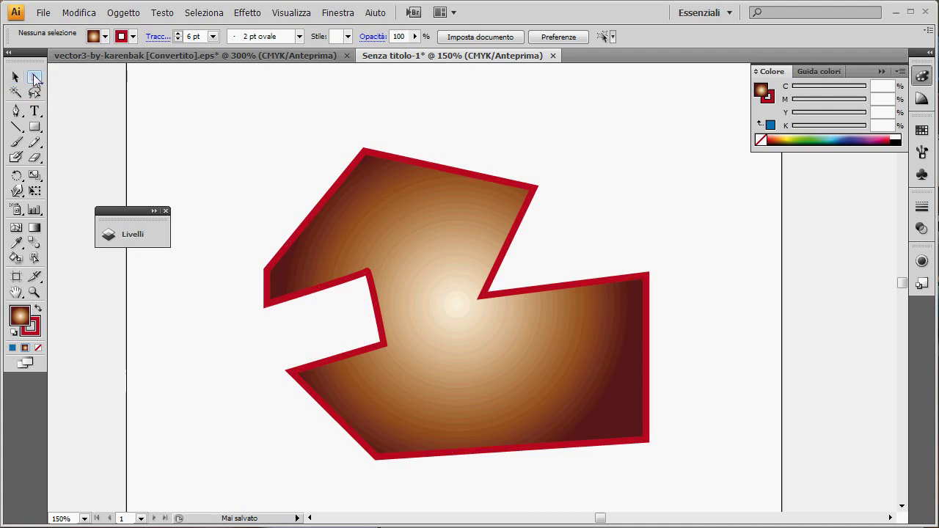
drag(32, 83, 70, 86)
click(365, 150)
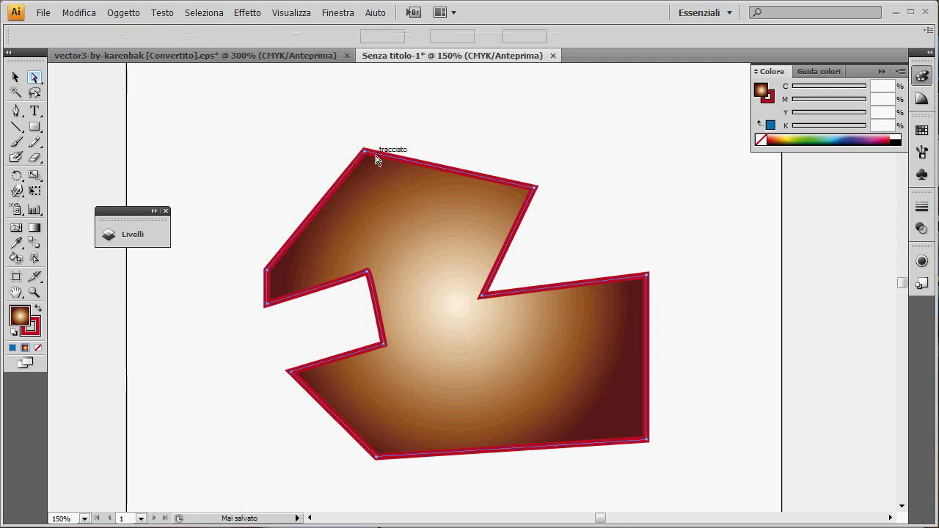
mouse_move(364, 151)
mouse_down()
mouse_move(380, 219)
mouse_move(335, 139)
mouse_up()
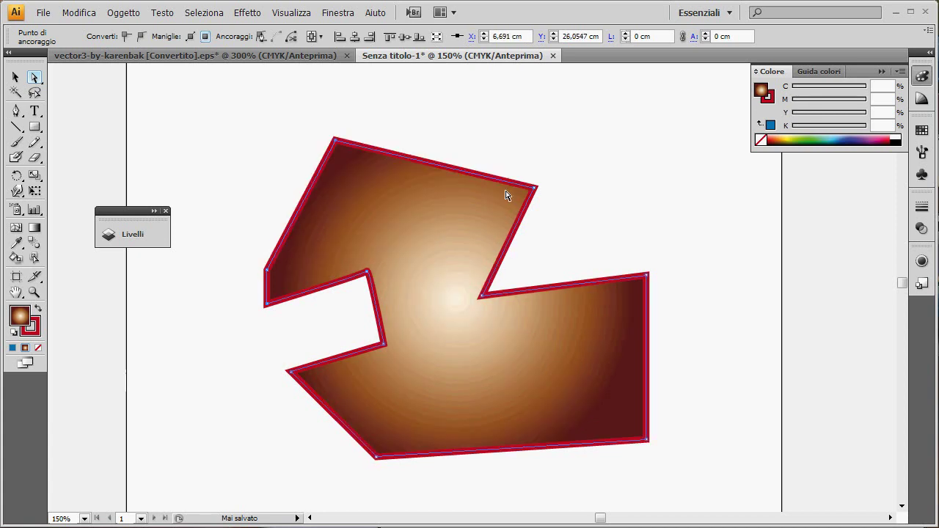
mouse_move(535, 189)
mouse_down()
mouse_move(479, 226)
mouse_move(547, 192)
mouse_up()
drag(481, 297, 550, 264)
drag(648, 276, 550, 339)
- Reposition the bottom-left, left and notch anchors, and pull the top point down-right
drag(377, 460, 438, 389)
drag(297, 372, 270, 418)
drag(383, 348, 329, 347)
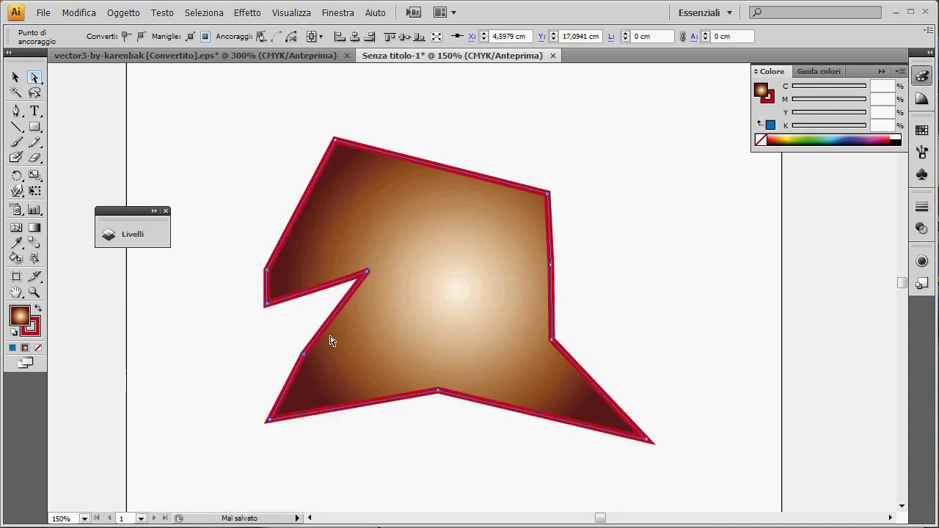
drag(367, 270, 405, 300)
drag(266, 303, 324, 264)
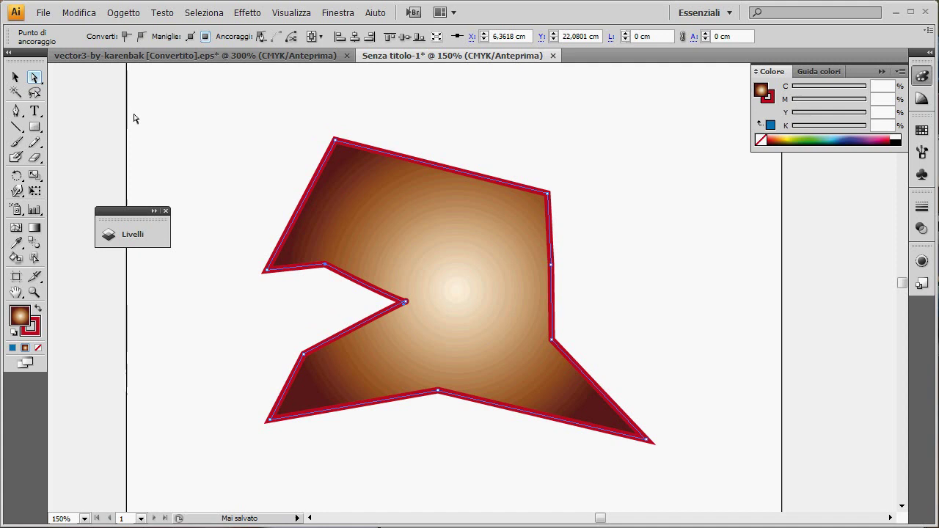
drag(335, 139, 355, 180)
click(15, 77)
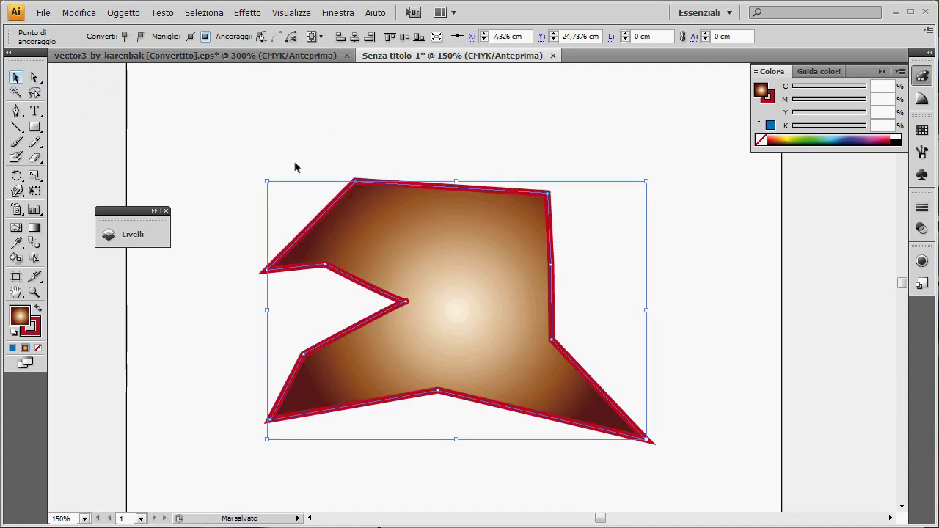
- Delete the polygon's anchor points and then the remaining path, leaving the artboard blank
key(Delete)
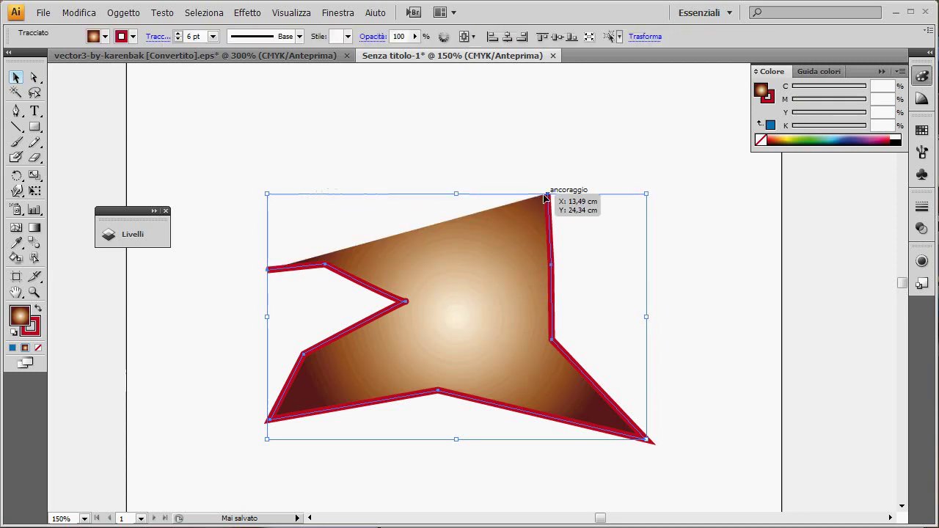
click(34, 78)
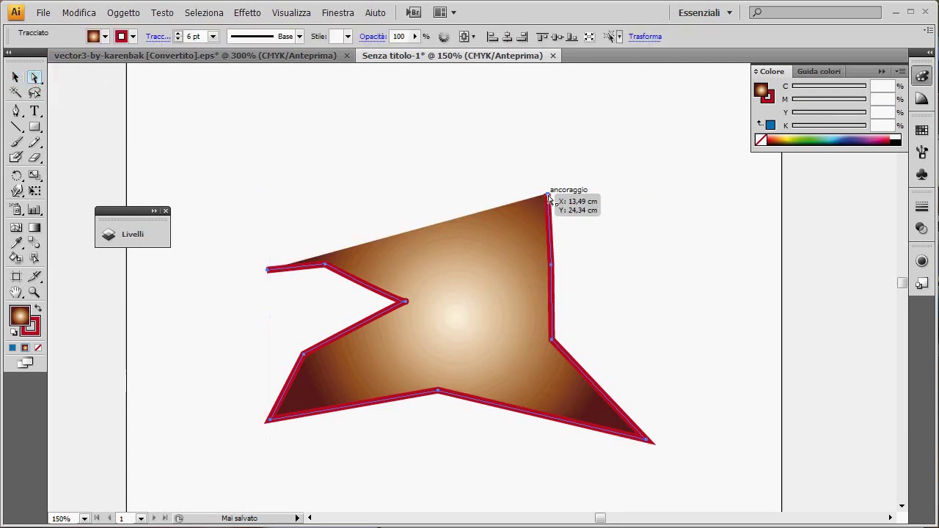
key(ctrl+shift+a)
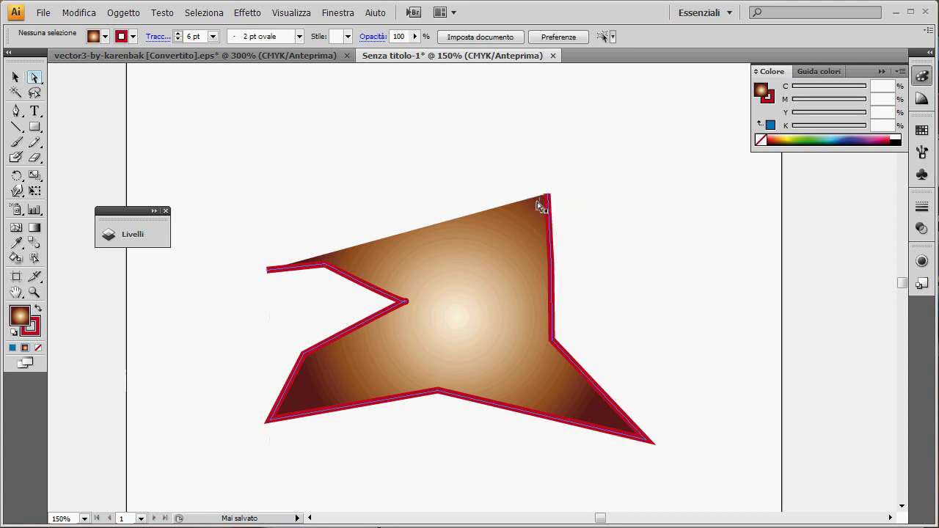
click(548, 196)
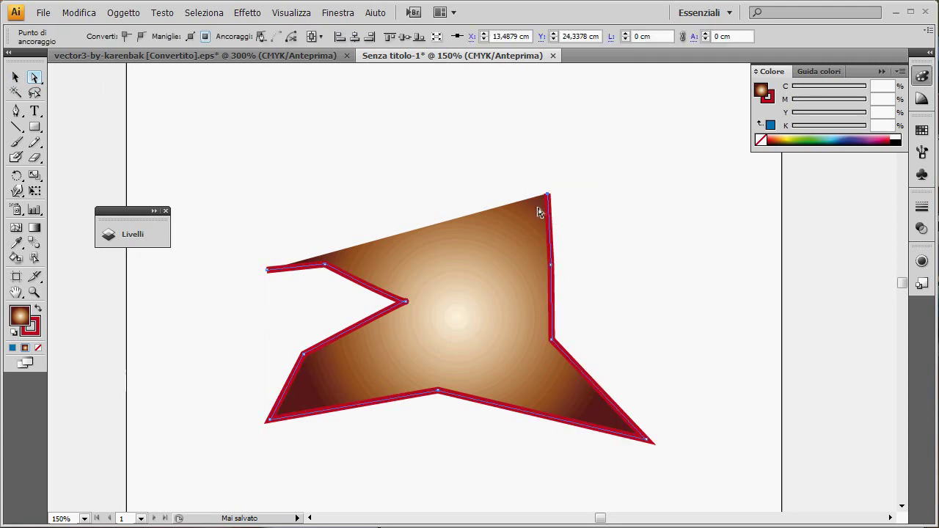
drag(547, 196, 552, 263)
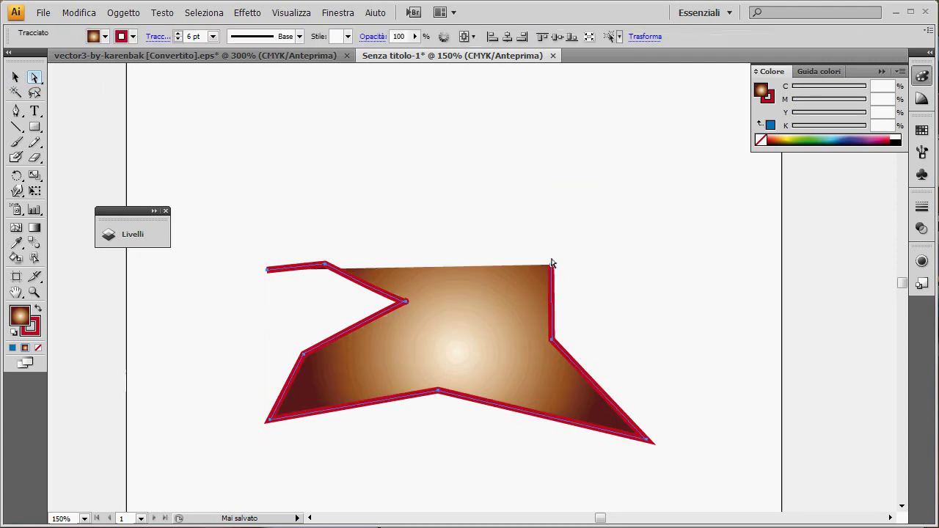
click(324, 263)
key(Delete)
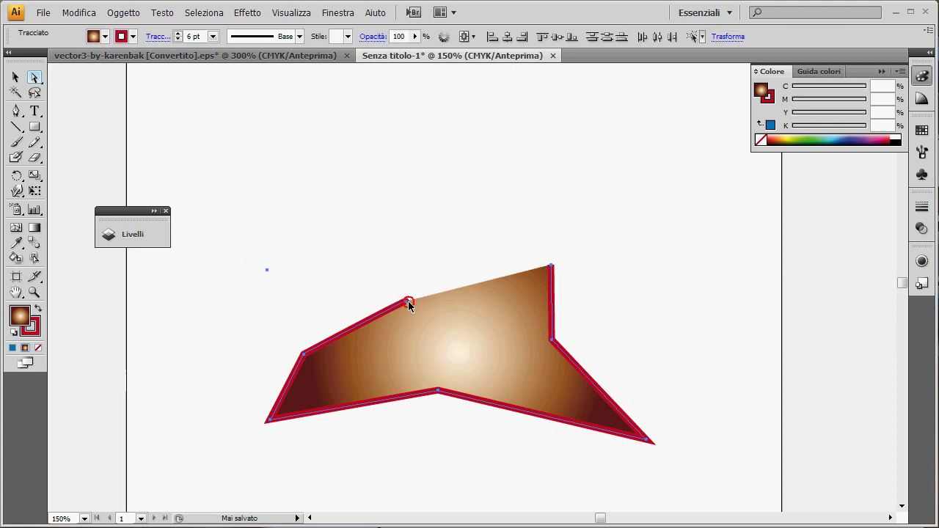
key(Delete)
- Choose the Star tool from the Rectangle flyout and set the fill colour to yellow
click(16, 77)
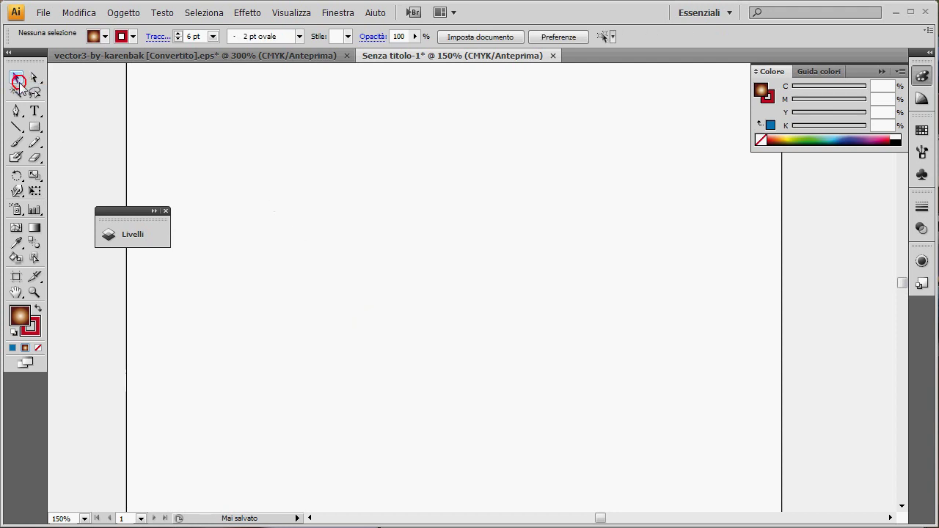
click(38, 128)
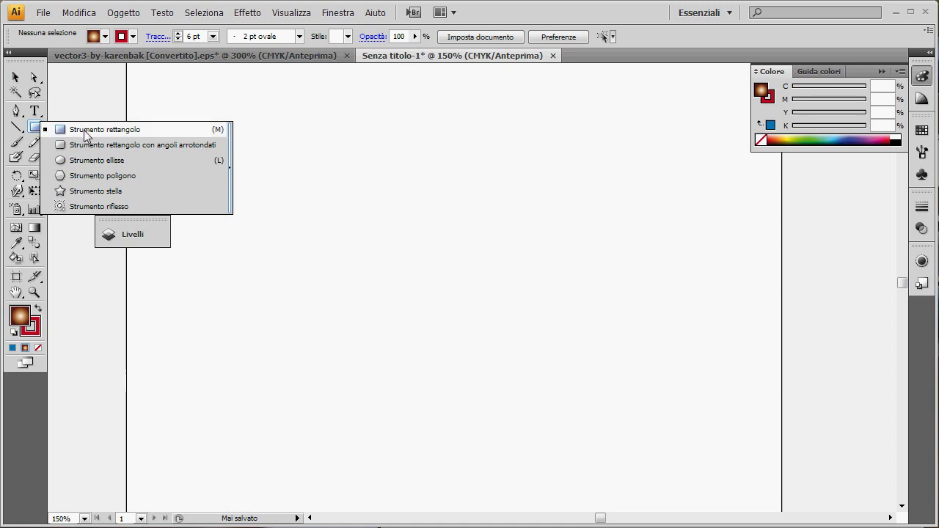
click(102, 192)
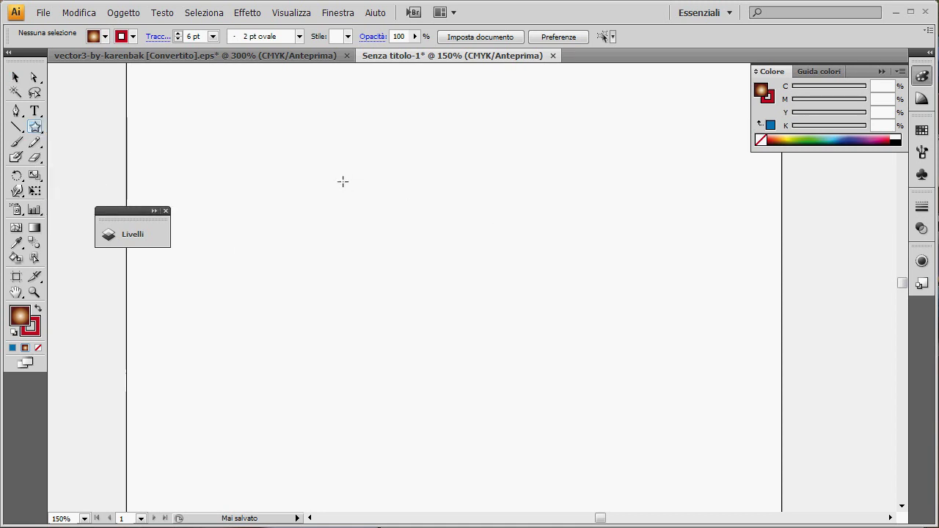
click(107, 36)
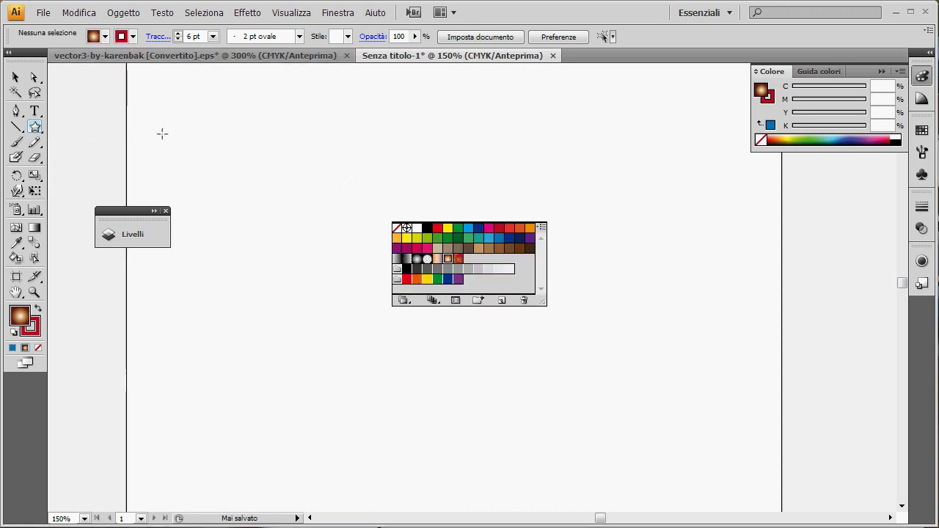
click(405, 241)
- Drag out a five-pointed star and move it down and to the right
mouse_move(318, 200)
mouse_down()
mouse_move(469, 327)
mouse_move(403, 281)
mouse_move(492, 239)
mouse_move(369, 366)
mouse_move(509, 279)
mouse_move(457, 364)
mouse_move(478, 346)
mouse_move(453, 335)
mouse_move(421, 300)
mouse_move(432, 283)
mouse_up()
key(v)
drag(379, 252, 490, 331)
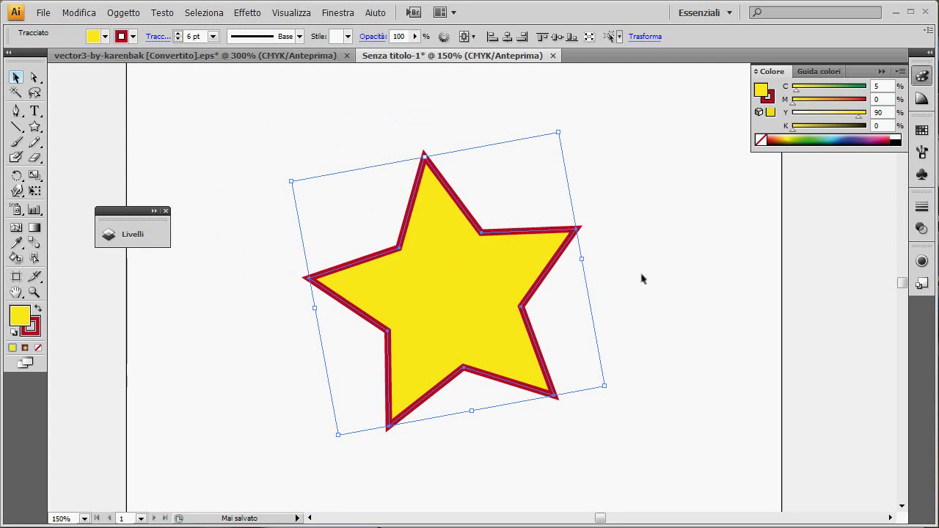
- Rotate the star from its corner handle so it stands upright
drag(607, 391, 588, 409)
click(580, 415)
click(528, 391)
click(632, 366)
- With Direct Selection, drag the star's upper-left inner anchor far out to the upper left
key(a)
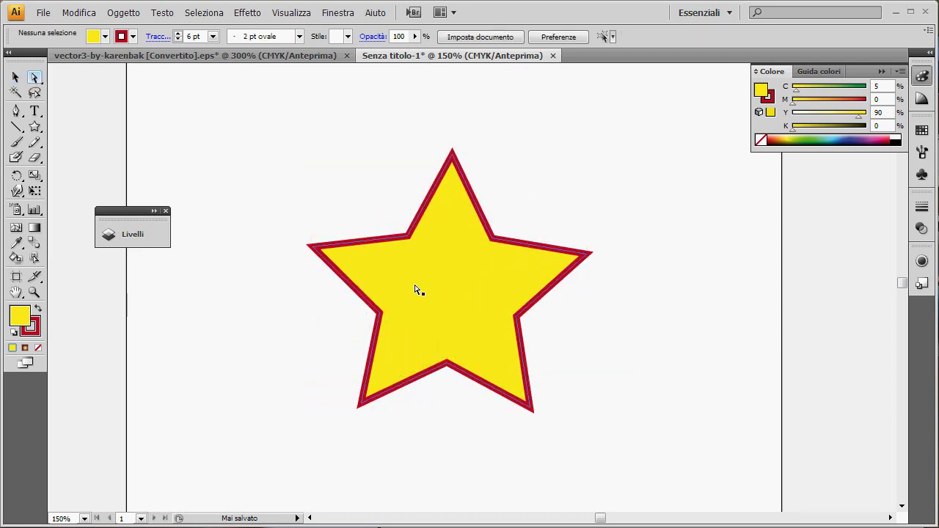
click(409, 238)
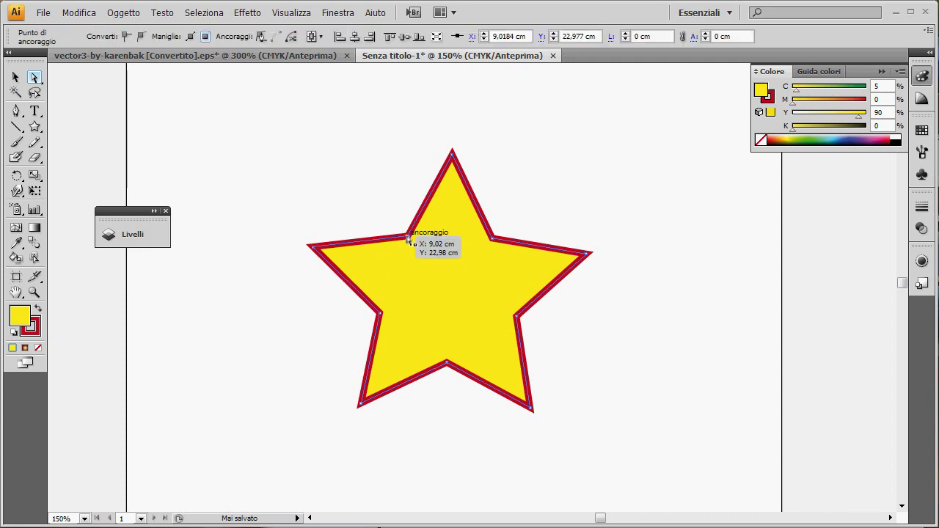
drag(410, 238, 298, 121)
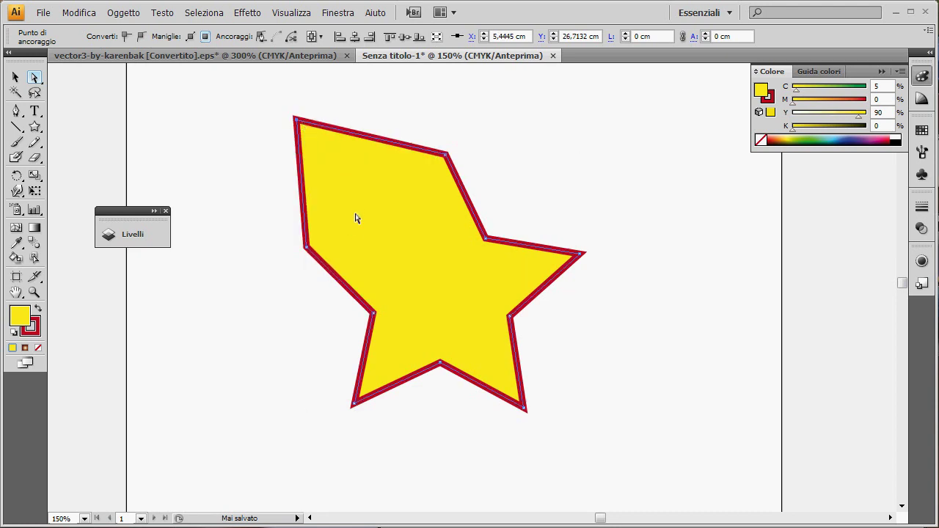
drag(297, 119, 303, 111)
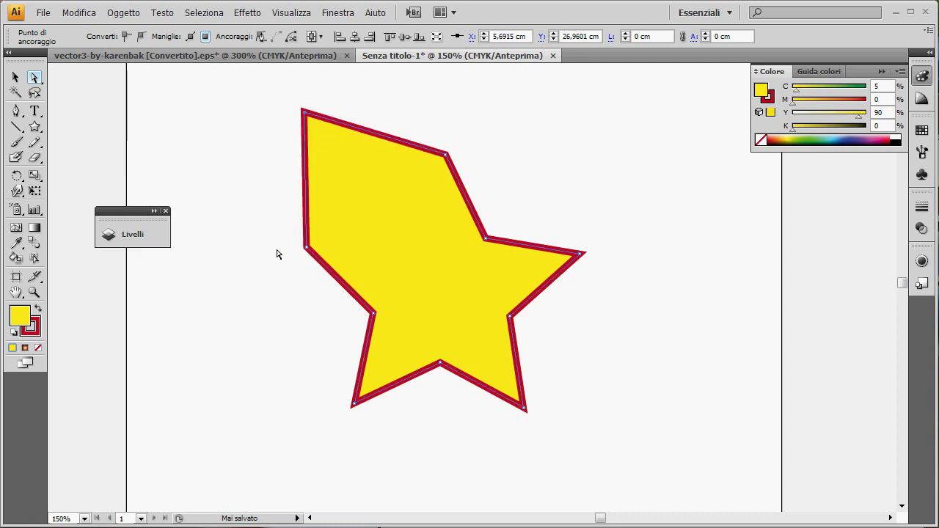